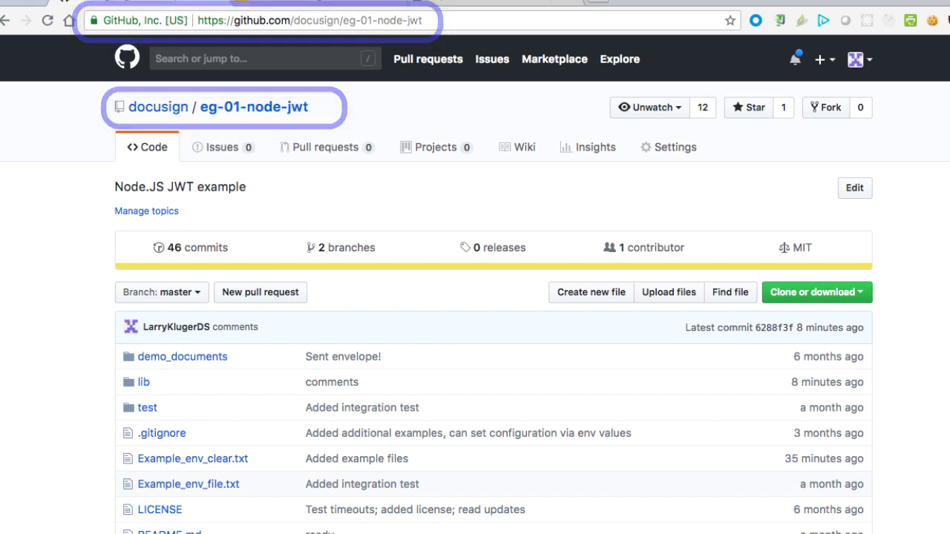
# - Examine the repository README's introduction, installation instructions and requirements for creating the integration key
pyautogui.scroll(-5, 475, 285)
pyautogui.scroll(-8, 475, 285)
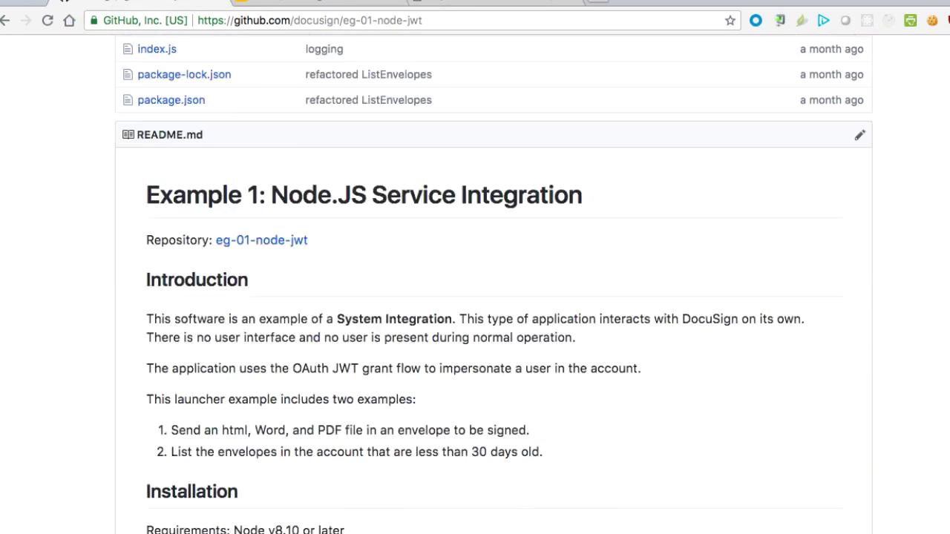
pyautogui.scroll(2, 475, 285)
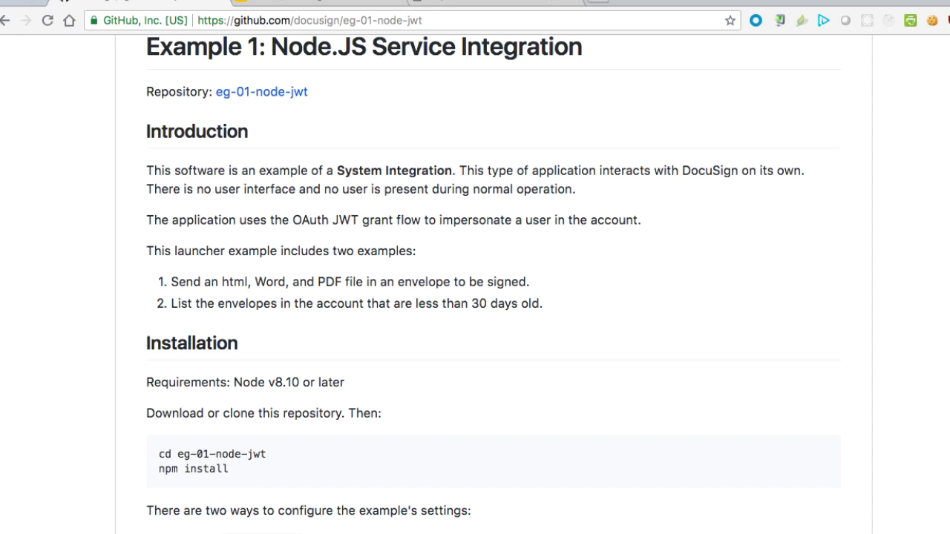
pyautogui.scroll(-3, 475, 282)
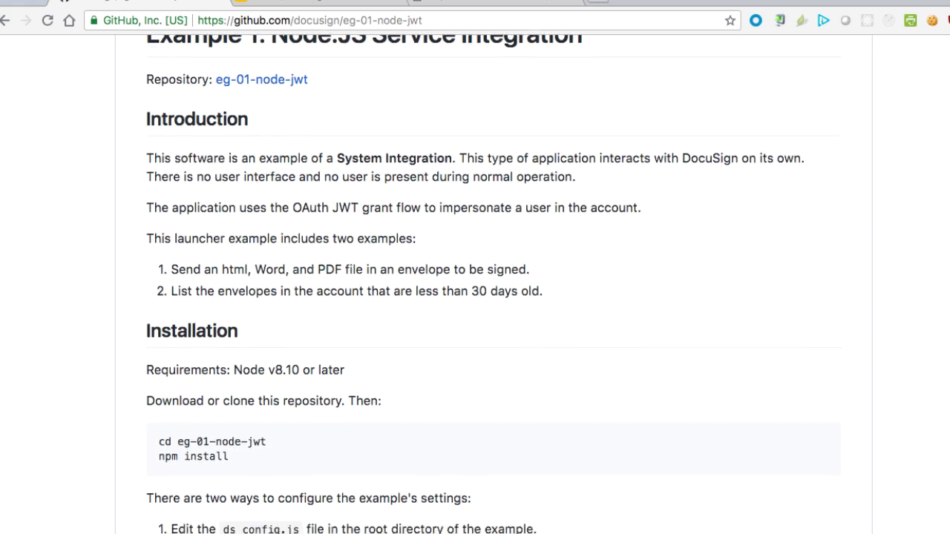
pyautogui.scroll(-2, 475, 282)
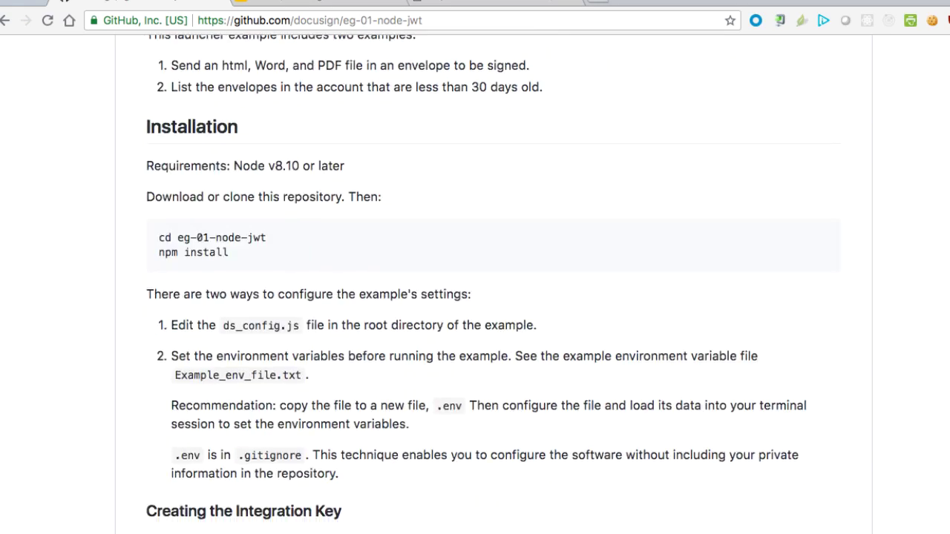
pyautogui.scroll(-6, 475, 282)
pyautogui.scroll(-2, 475, 282)
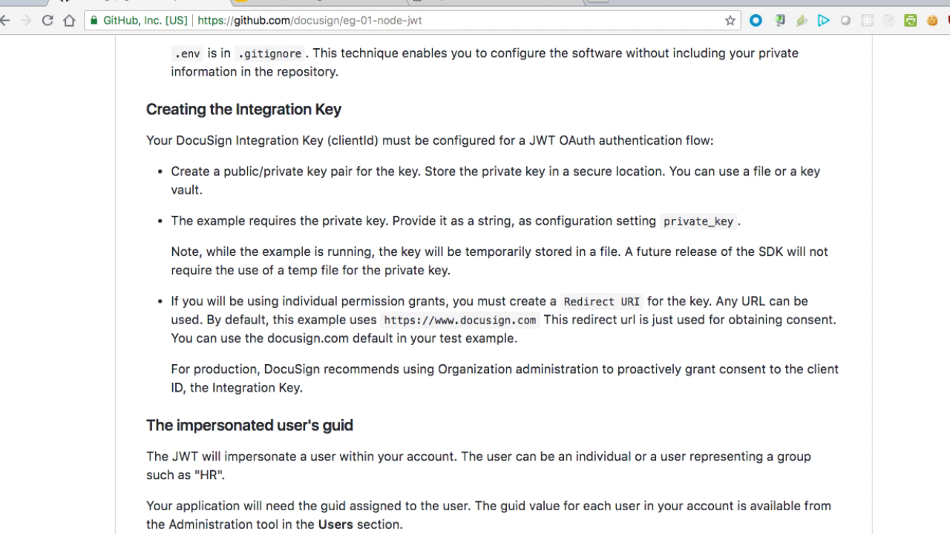
# - Clone the docusign/eg-01-node-jwt repository through GitHub Desktop into the eg-01-node-jwt folder under the local www directory
pyautogui.scroll(20, 474, 282)
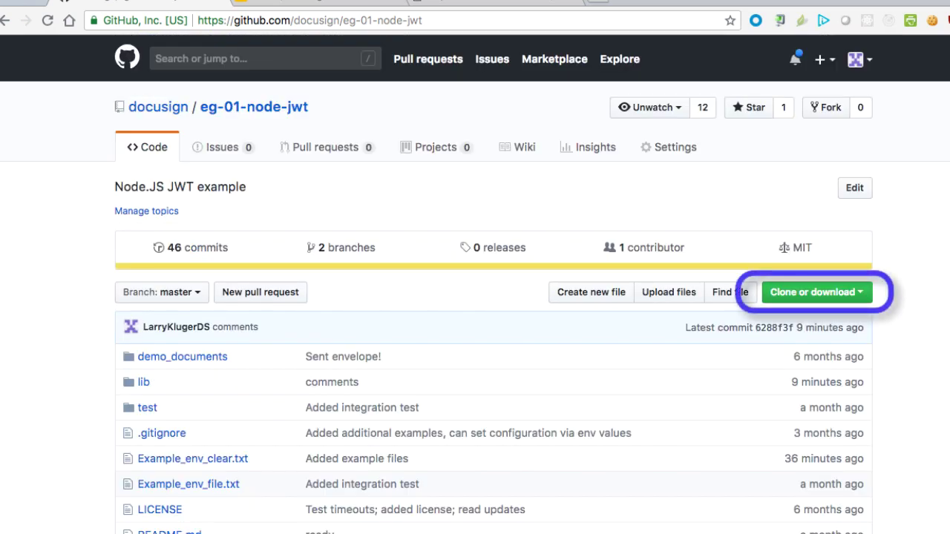
pyautogui.click(867, 294)
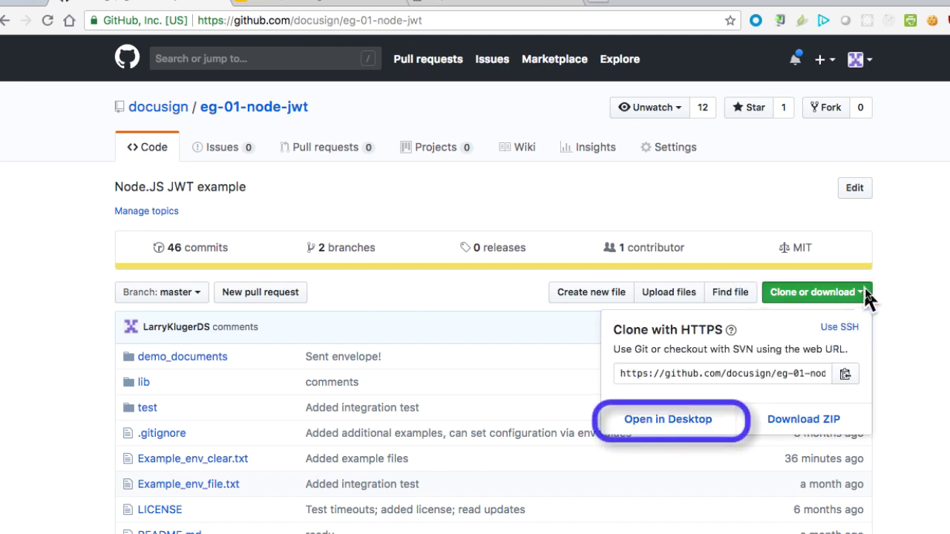
pyautogui.click(693, 418)
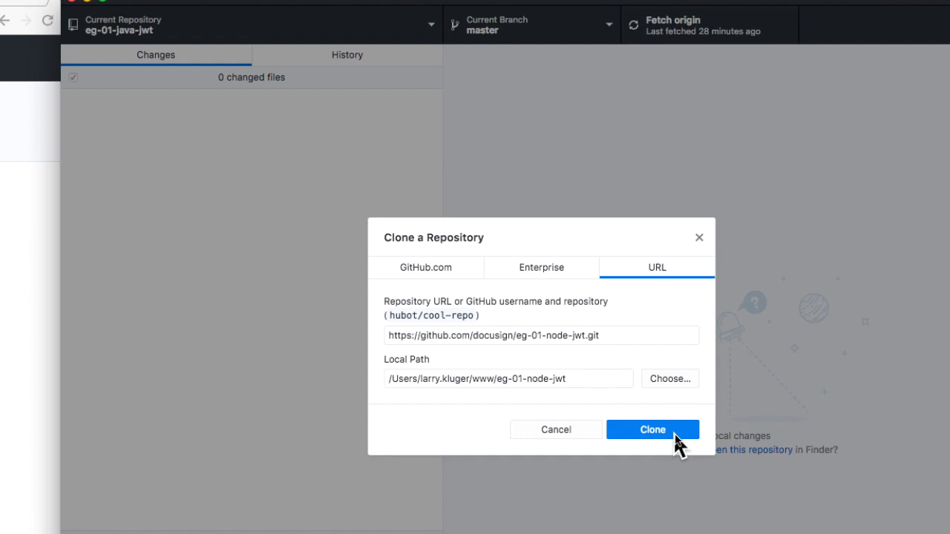
pyautogui.click(676, 438)
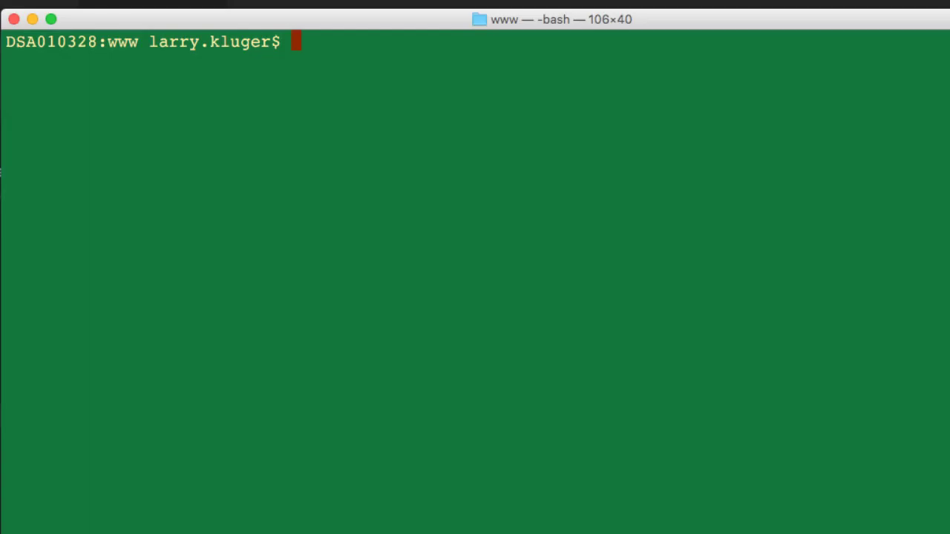
# - In Terminal, change to the eg-01-node-jwt directory and install the example's dependencies with npm install
pyautogui.write('cd ')
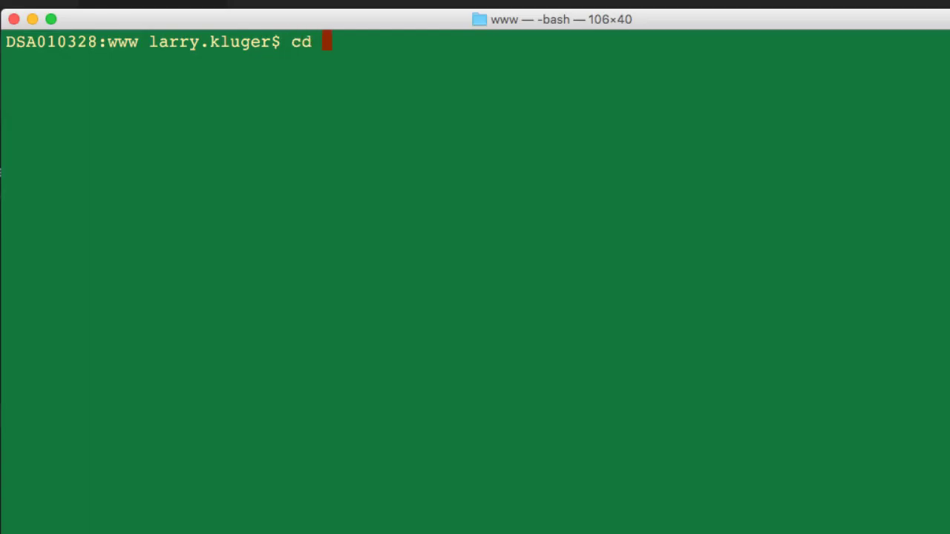
pyautogui.write('eg-01')
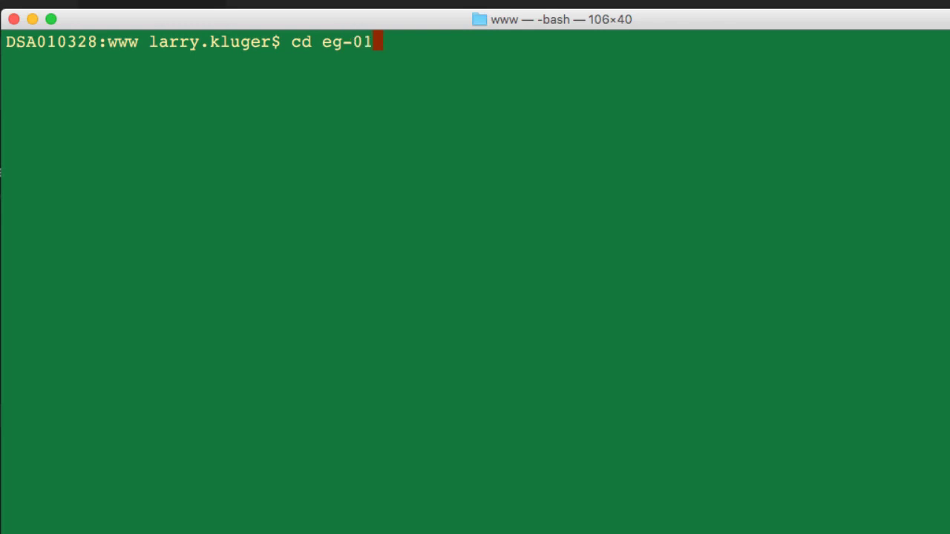
pyautogui.write('-node-jwt')
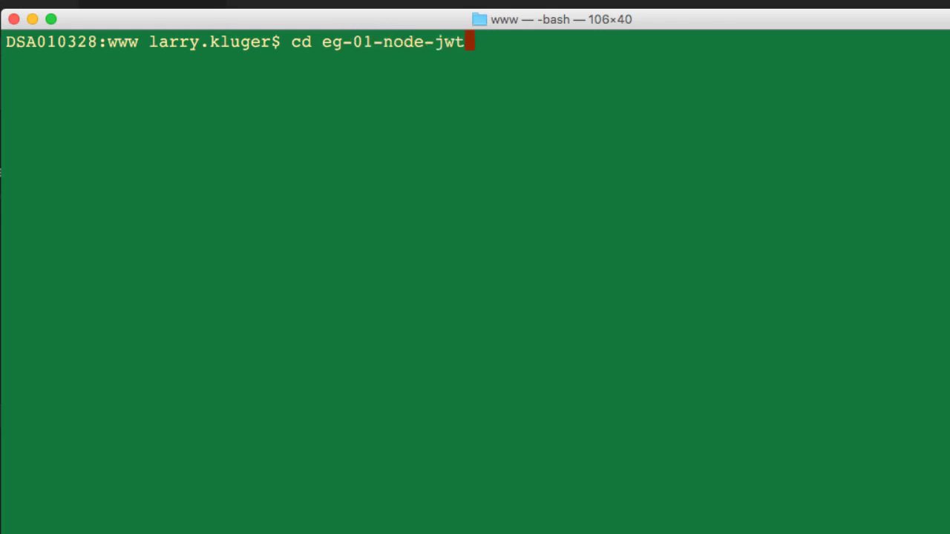
pyautogui.press('Return')
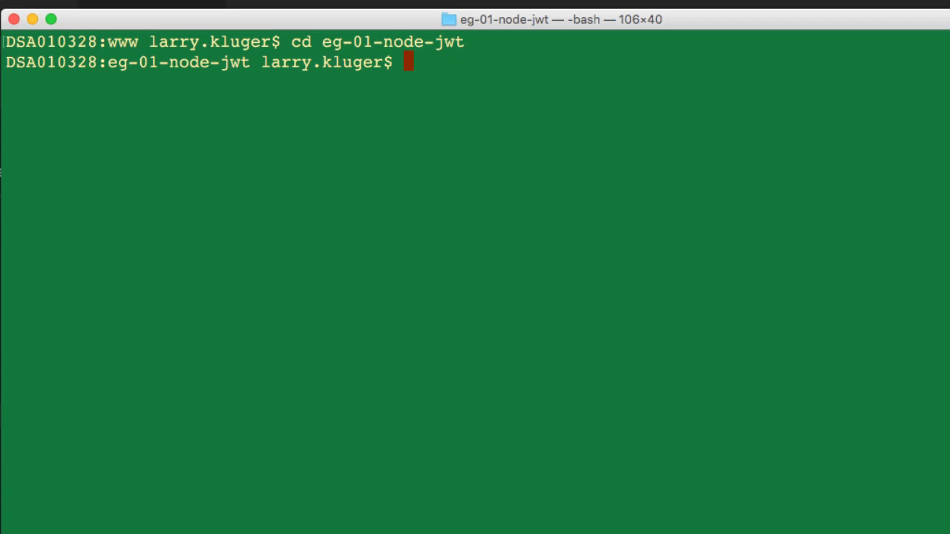
pyautogui.write('npm install')
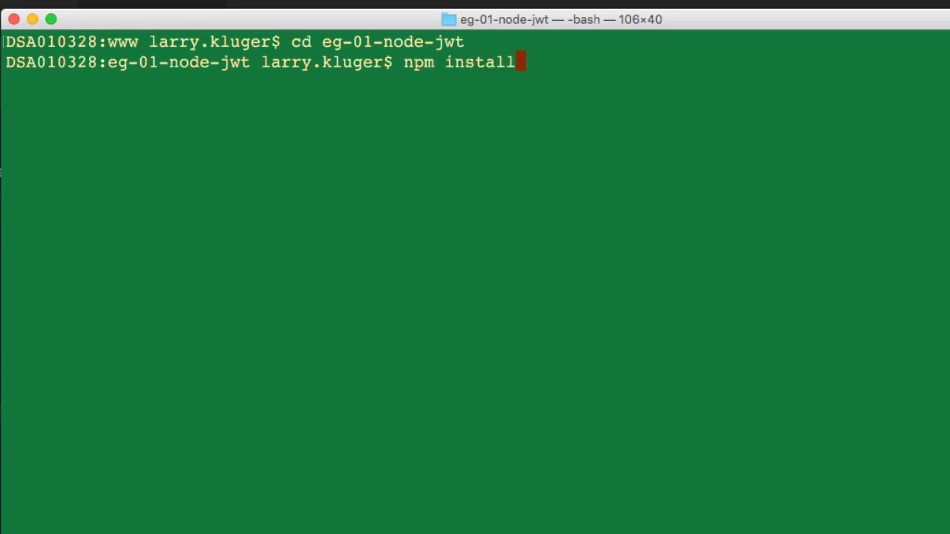
pyautogui.press('Return')
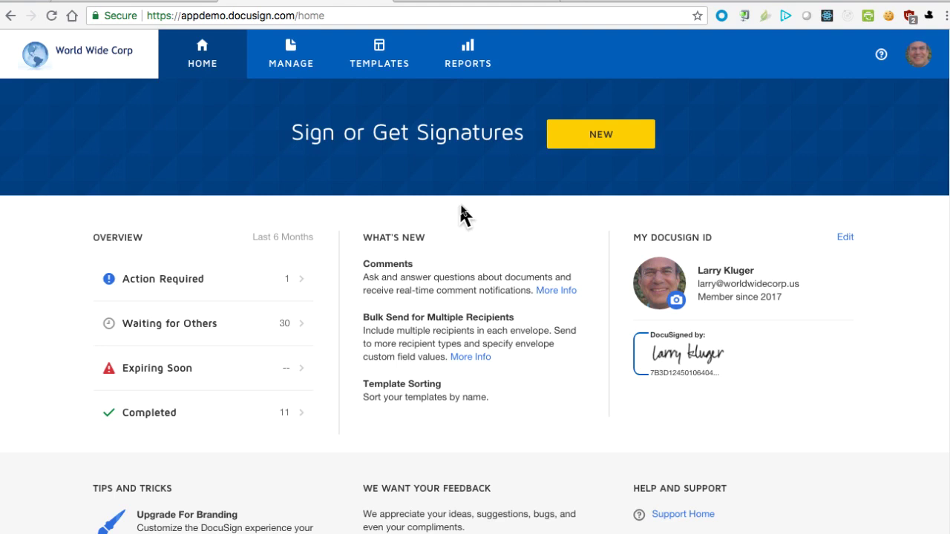
# - Go to the DocuSign account's administration area in the browser and open the DS Admin user's record from the user list
pyautogui.click(923, 61)
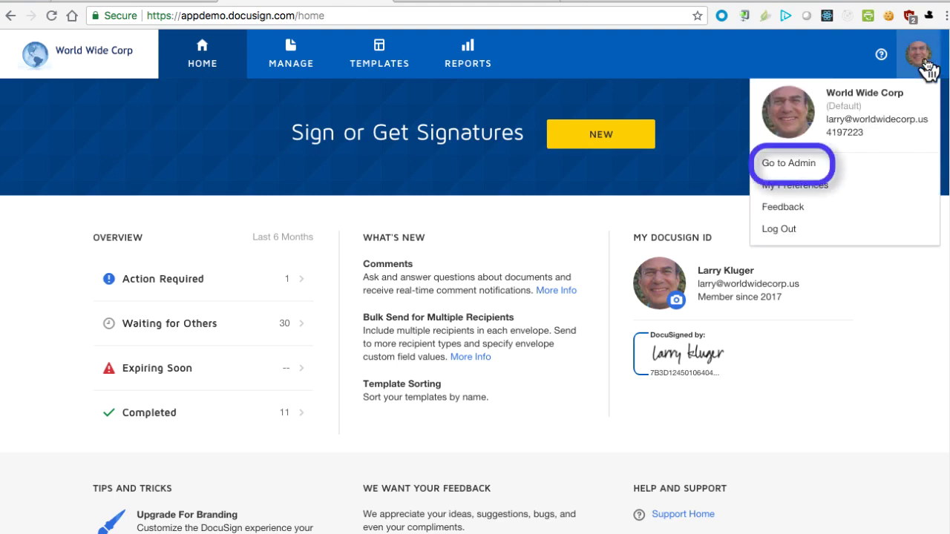
pyautogui.click(808, 165)
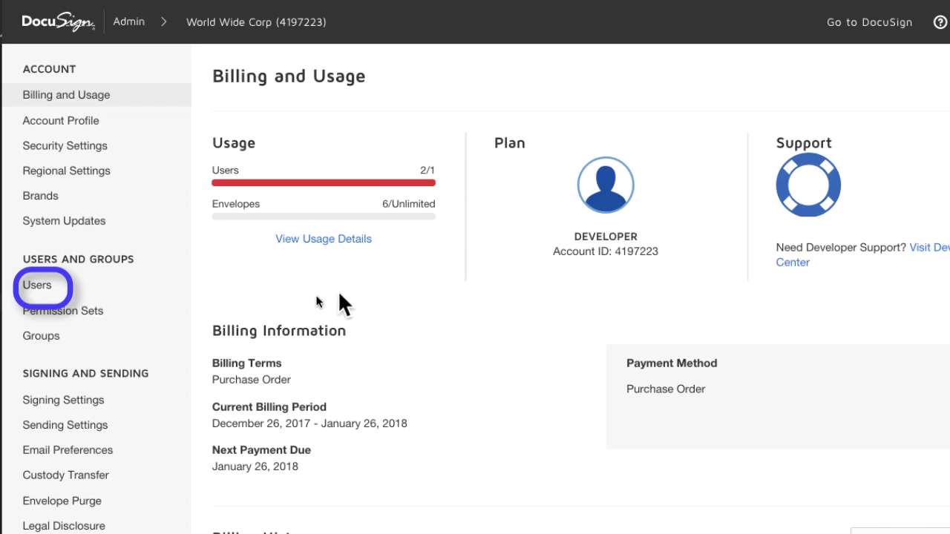
pyautogui.click(41, 289)
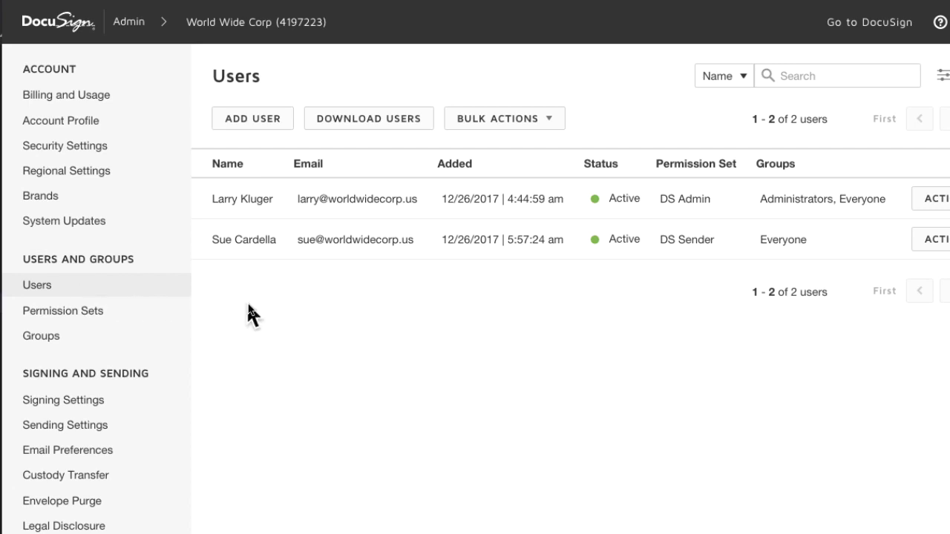
pyautogui.click(246, 200)
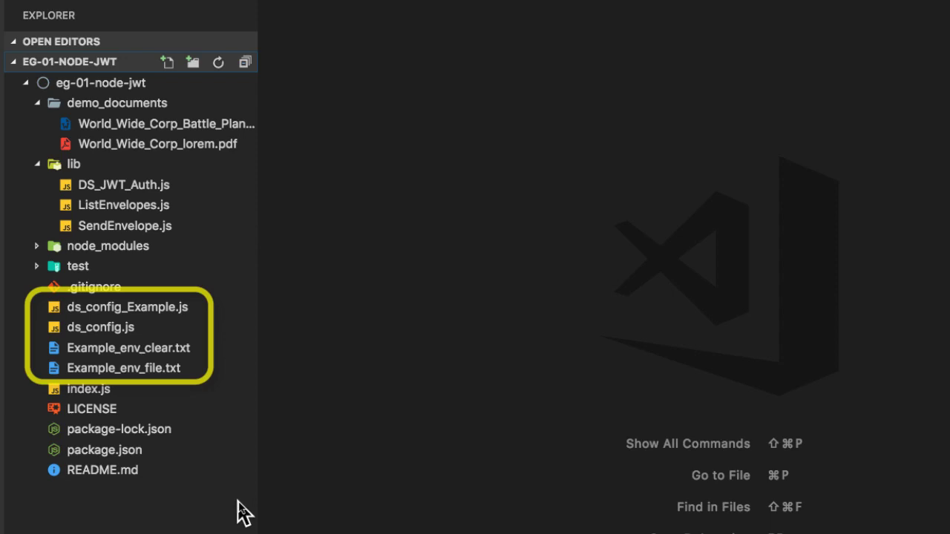
# - Open ds_config.js in Visual Studio Code and examine the example's configuration settings
pyautogui.click(115, 338)
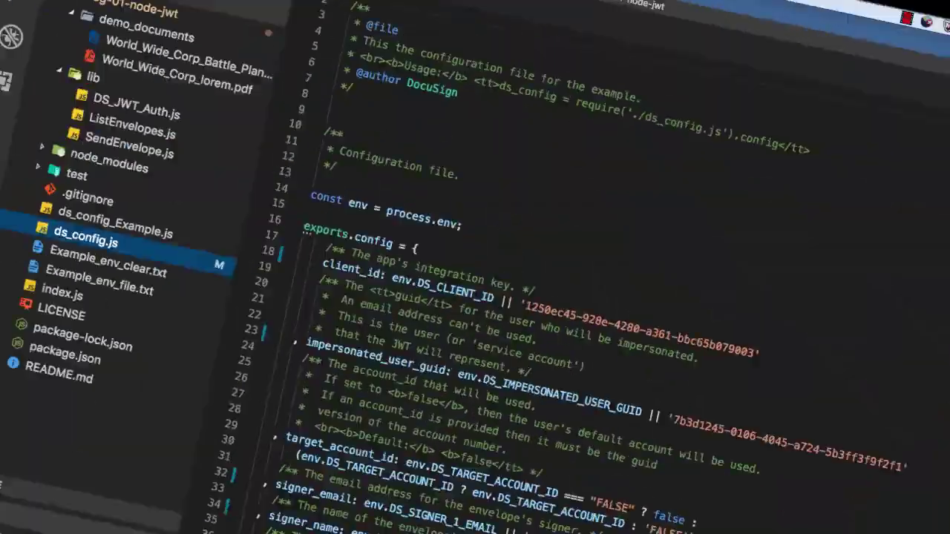
pyautogui.scroll(-5, 616, 282)
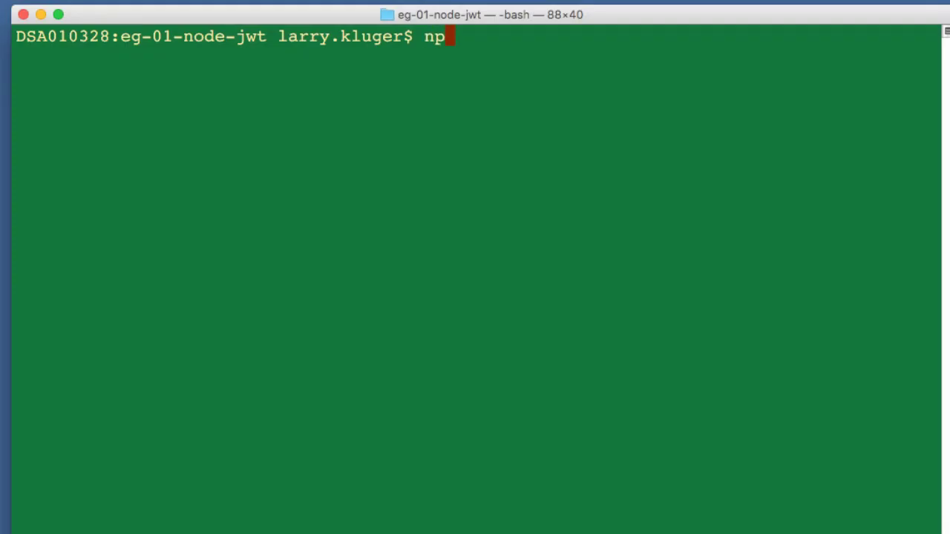
# - Run the example in Terminal with npm start and open the consent URL from its output in the browser
pyautogui.write('tart')
pyautogui.press('Return')
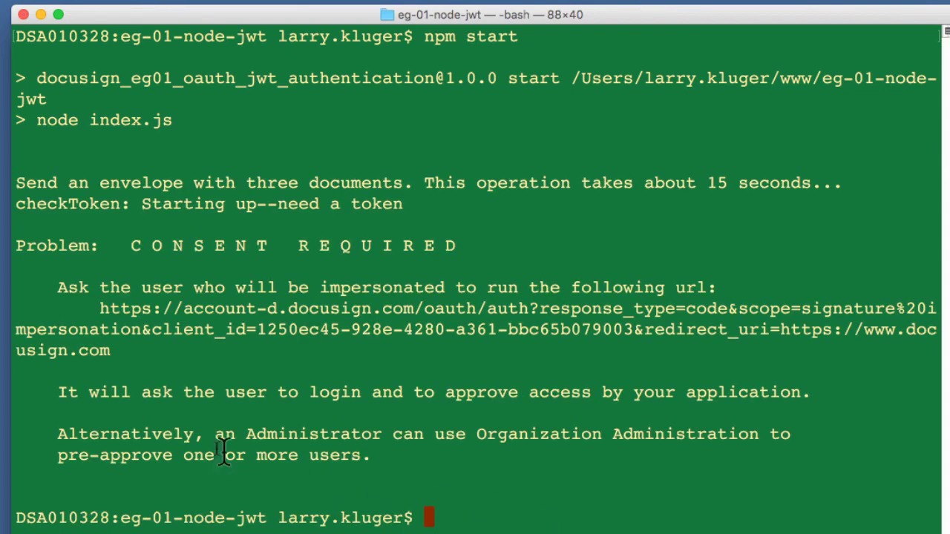
pyautogui.moveTo(99, 308); pyautogui.dragTo(108, 352)
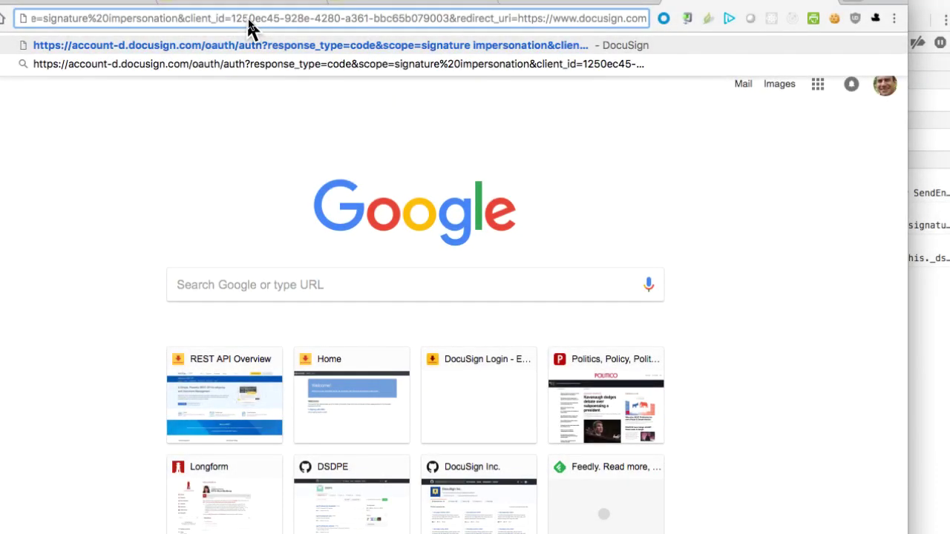
pyautogui.press('Return')
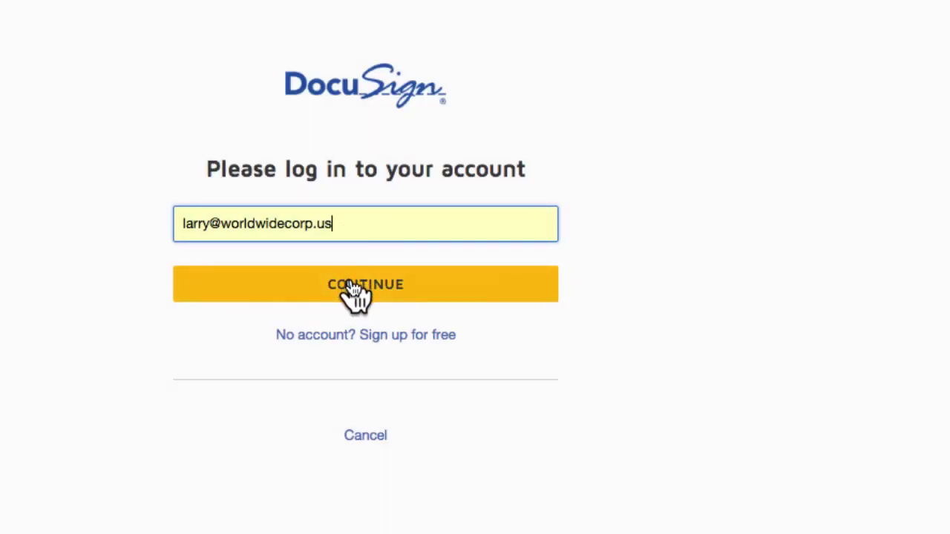
# - Log in to DocuSign with the prefilled account credentials and accept the permissions requested by JWT Example
pyautogui.click(350, 284)
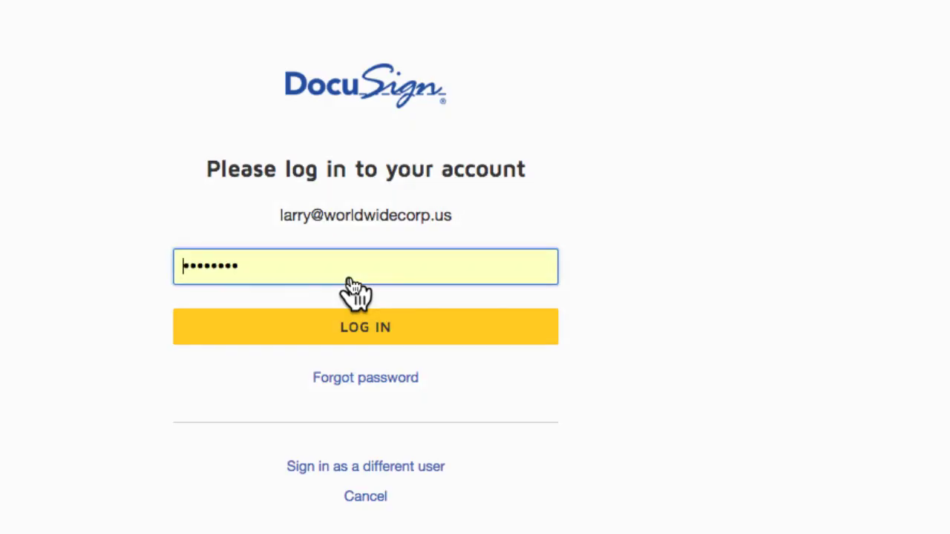
pyautogui.click(368, 331)
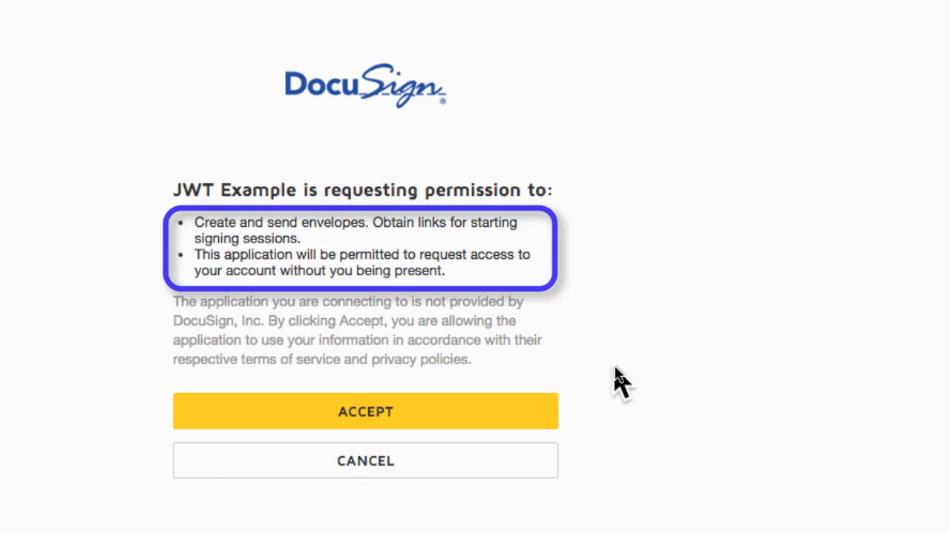
pyautogui.click(423, 410)
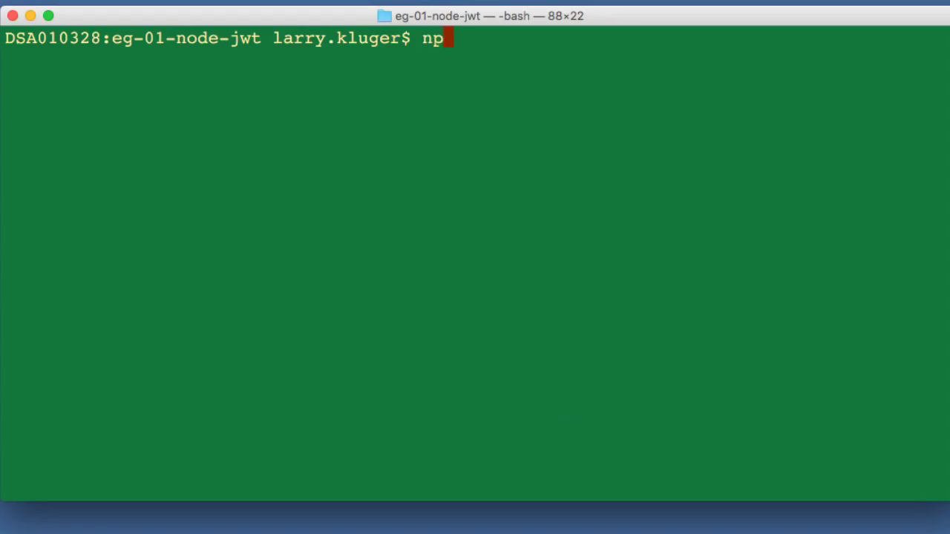
# - Run the example again in Terminal with npm start and examine the envelope statuses in its output
pyautogui.write('tart')
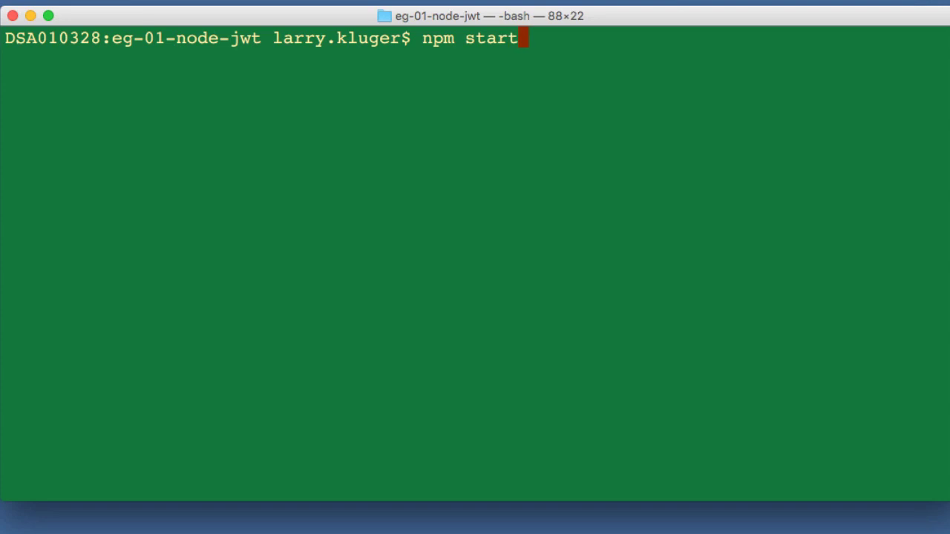
pyautogui.press('Return')
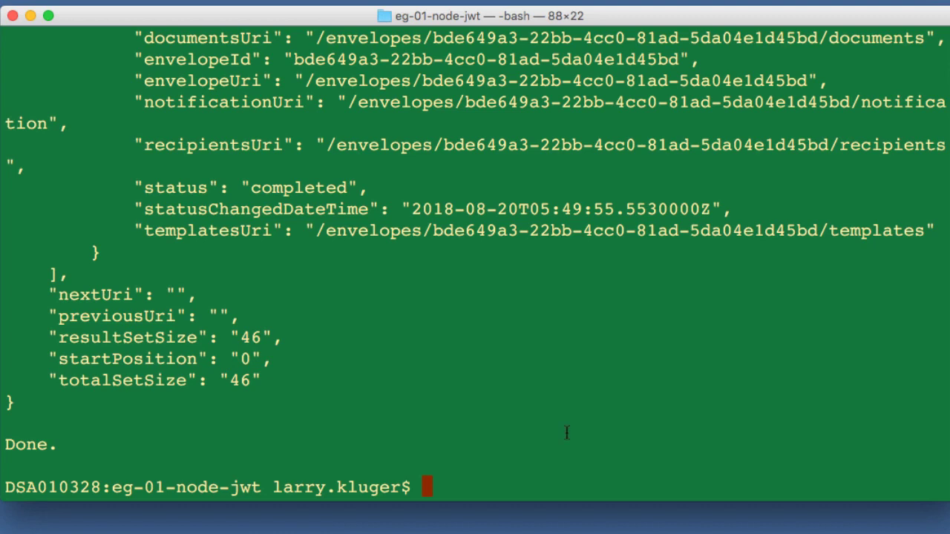
pyautogui.scroll(2, 681, 446)
pyautogui.scroll(6, 682, 446)
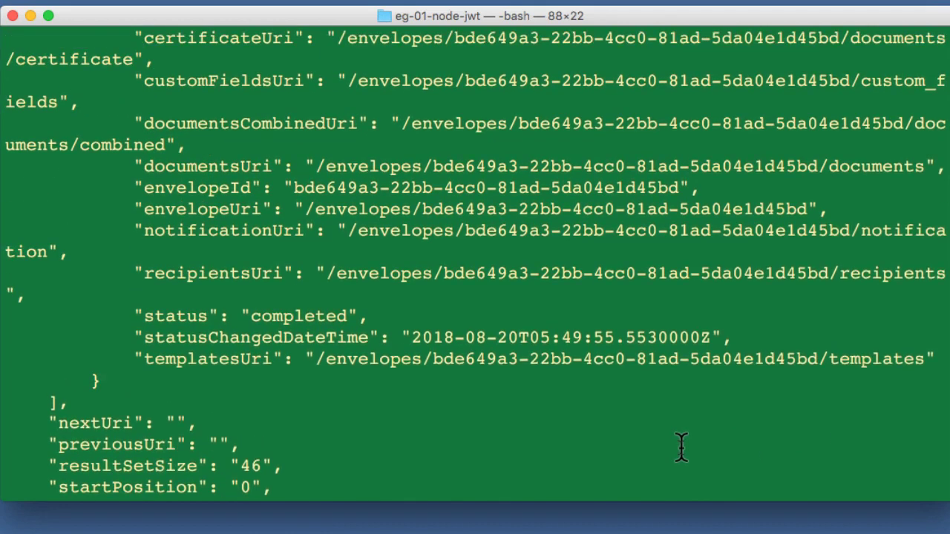
pyautogui.scroll(5, 681, 446)
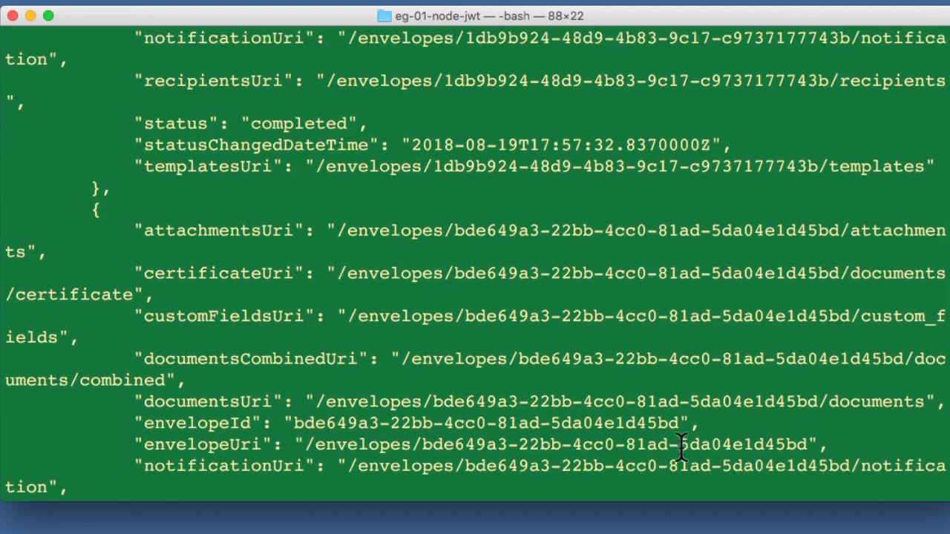
pyautogui.scroll(3, 682, 446)
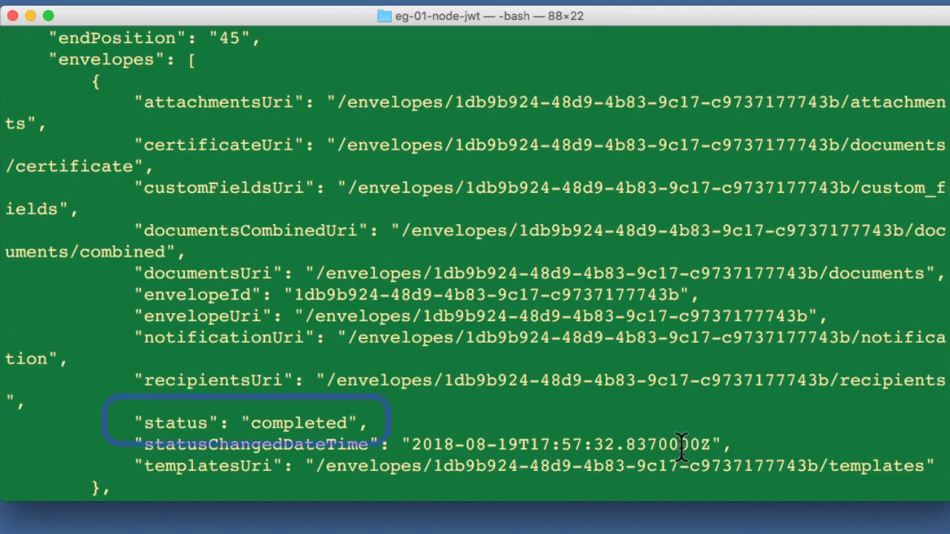